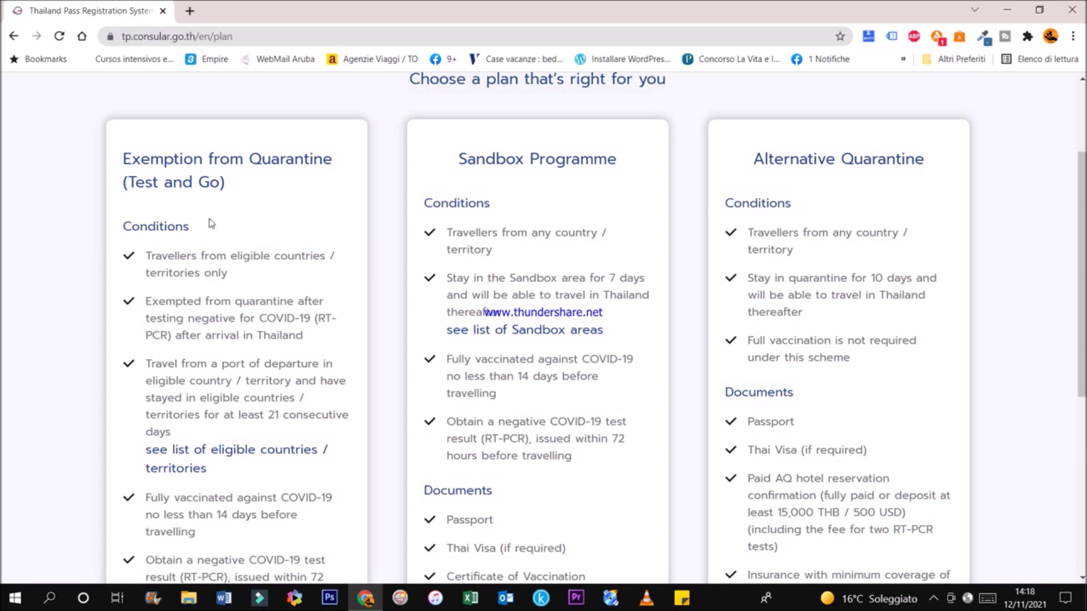
# Step: Read the conditions and required documents of the Exemption from Quarantine (Test and Go) plan and select that plan
pyautogui.scroll(-1, 208, 215)
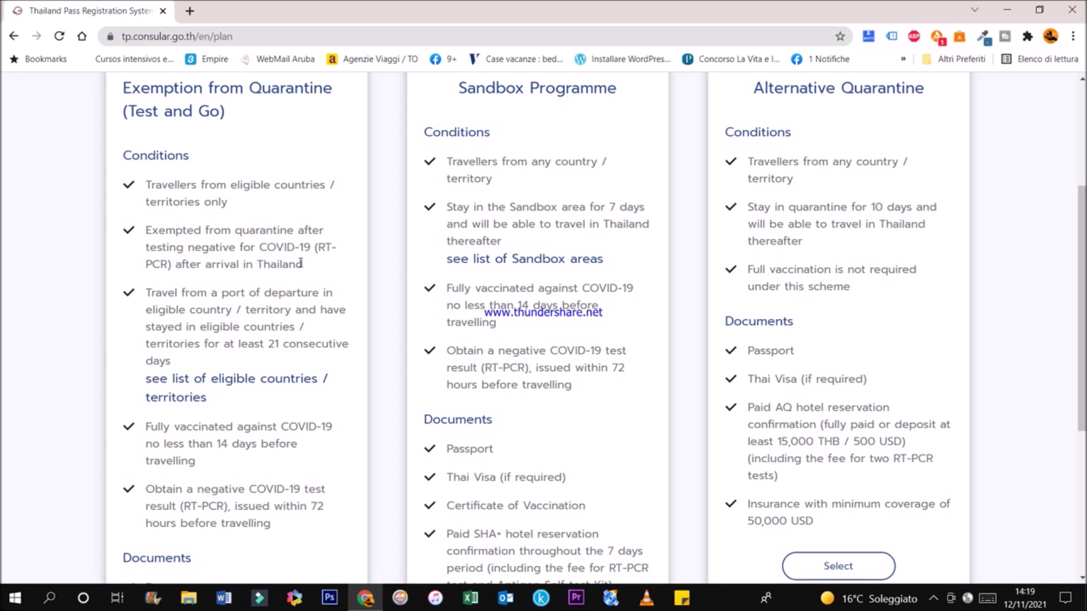
pyautogui.scroll(-1, 301, 261)
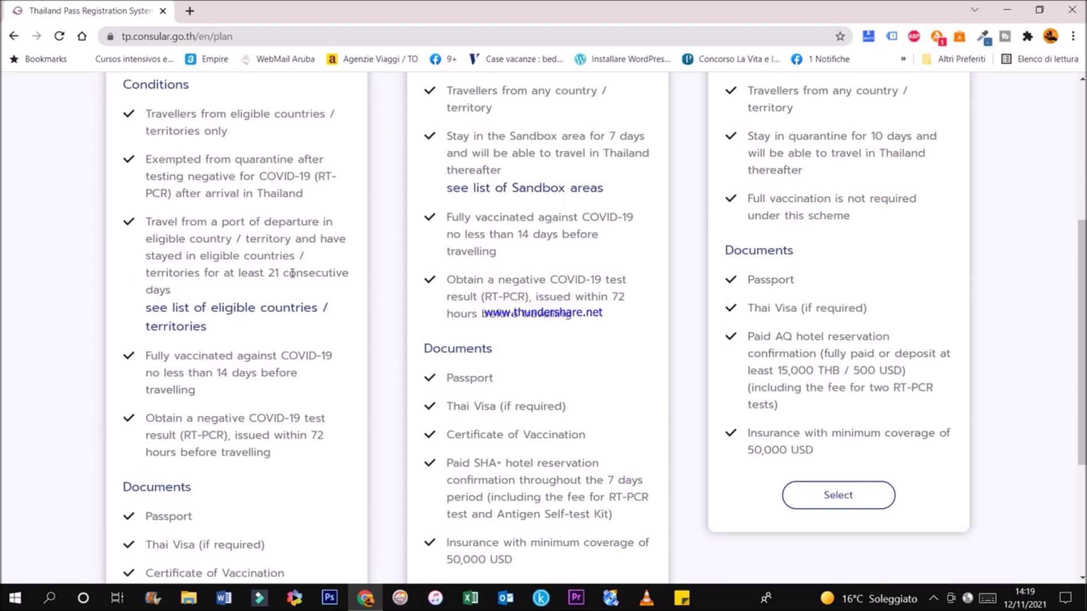
pyautogui.scroll(-1, 277, 306)
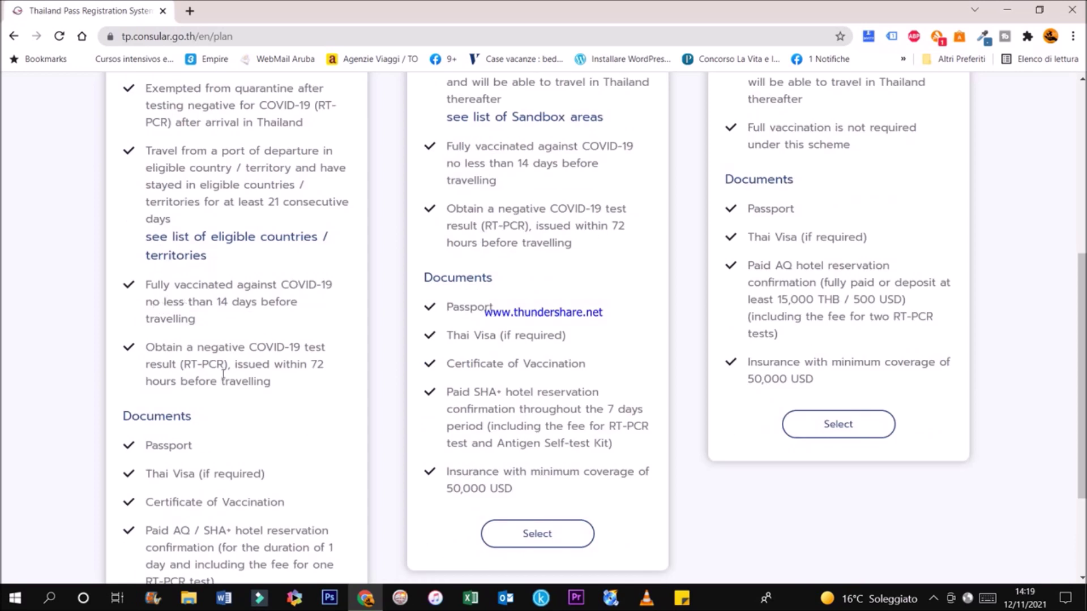
pyautogui.scroll(-1, 222, 373)
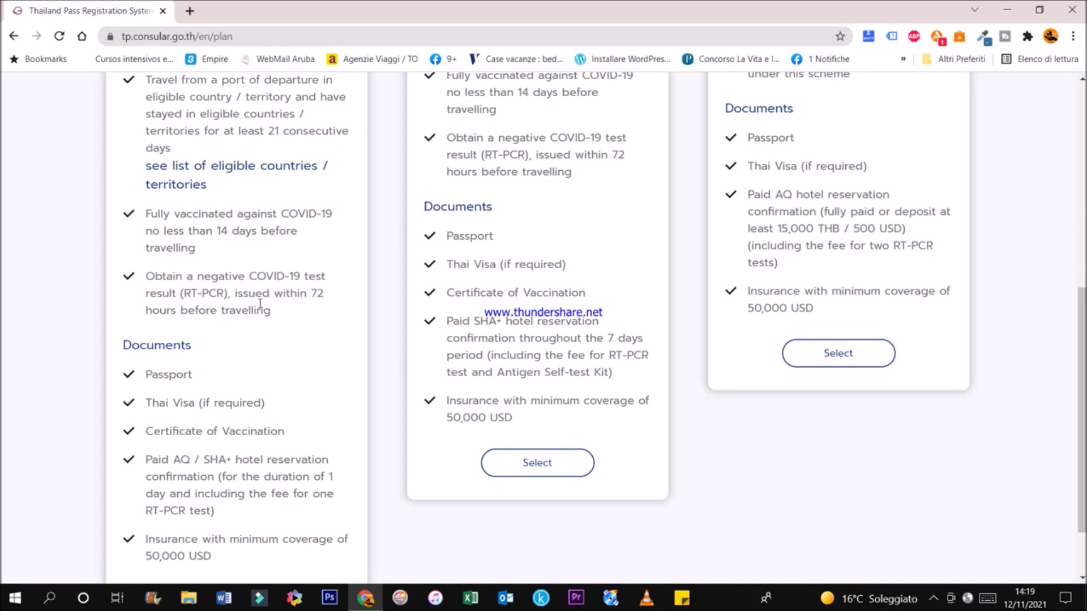
pyautogui.scroll(-1, 260, 304)
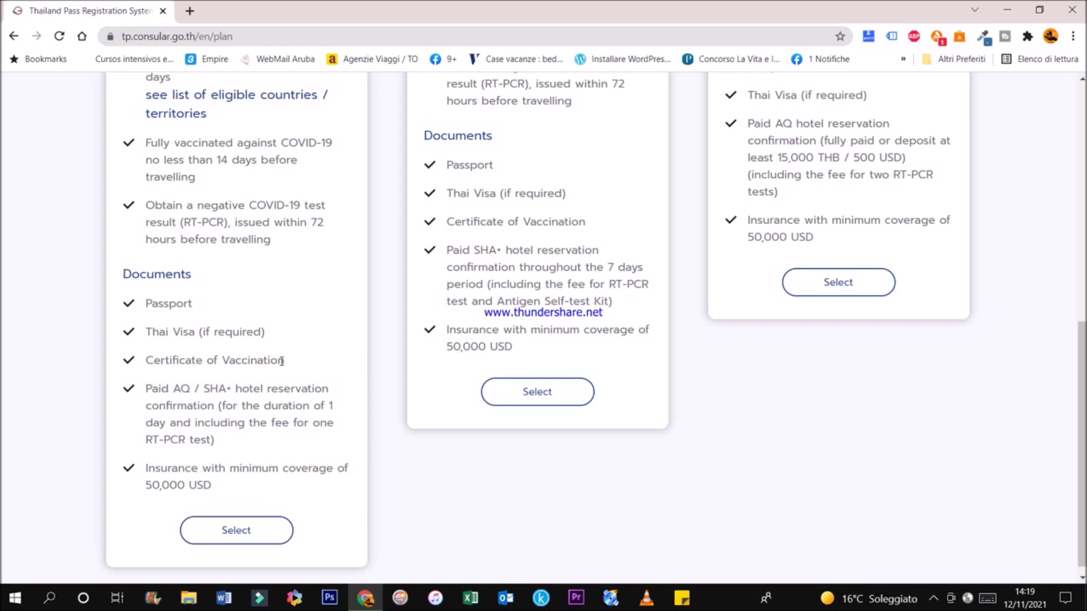
pyautogui.scroll(-1, 282, 361)
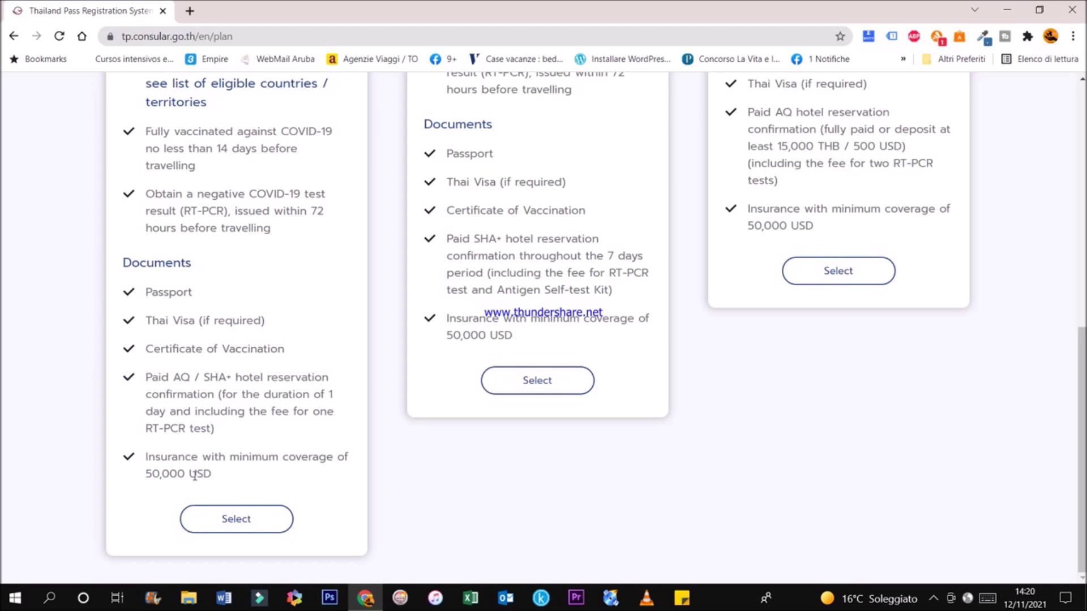
pyautogui.click(233, 520)
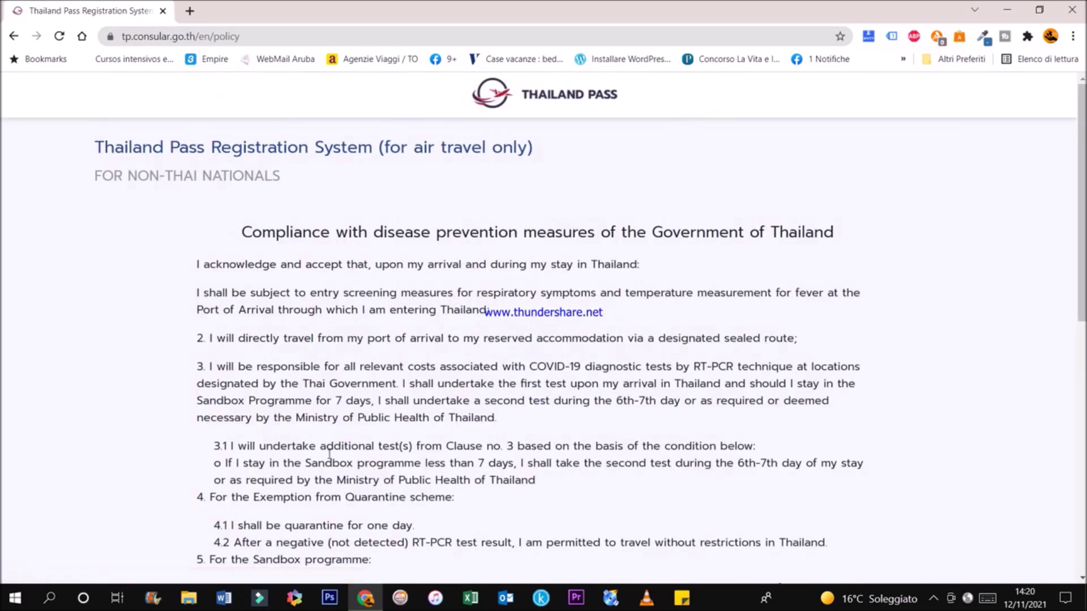
# Step: Read through the disease prevention compliance policy, acknowledge and accept all its information, and confirm it
pyautogui.scroll(-1, 351, 440)
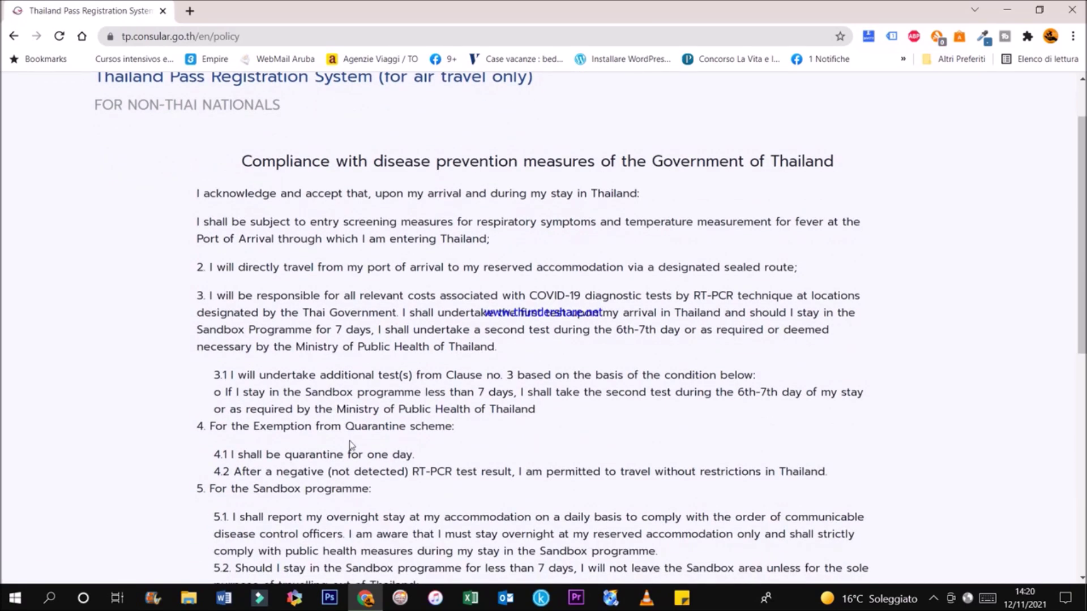
pyautogui.scroll(-1, 351, 447)
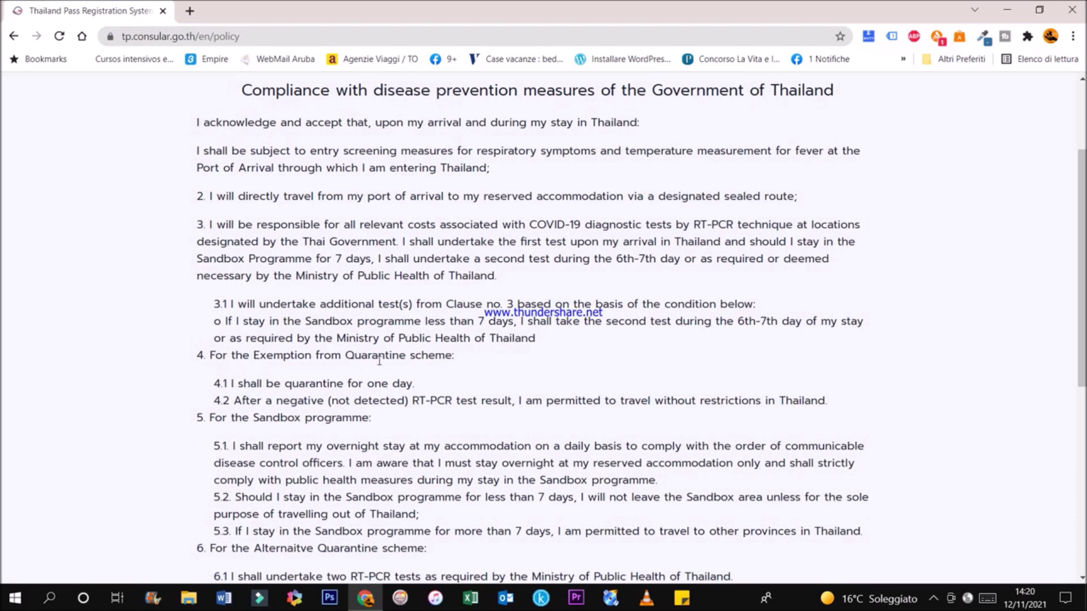
pyautogui.scroll(-3, 371, 371)
pyautogui.scroll(-3, 380, 361)
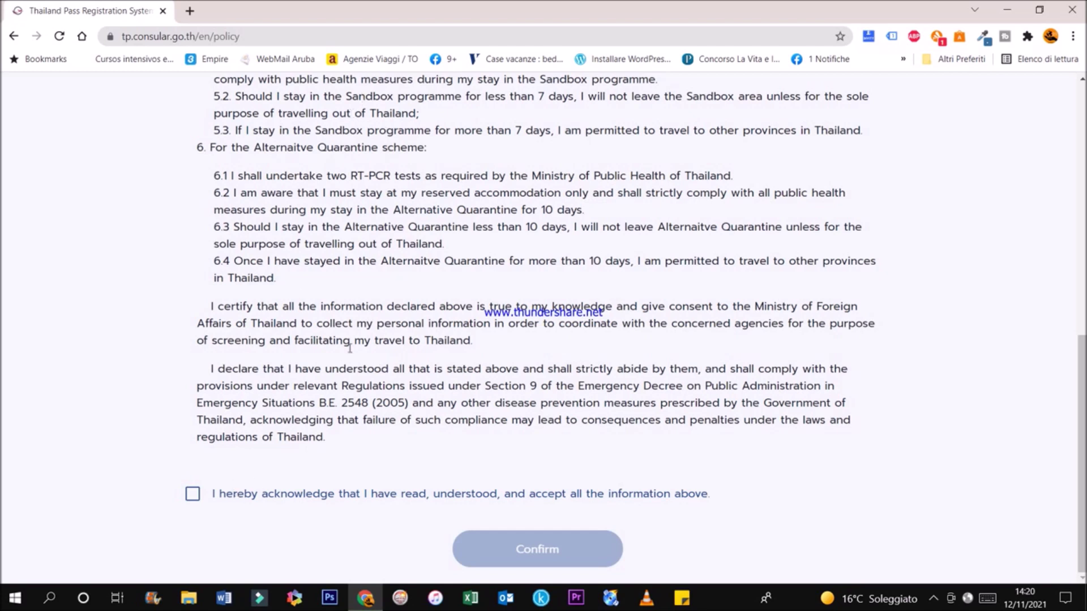
pyautogui.click(193, 496)
pyautogui.click(552, 555)
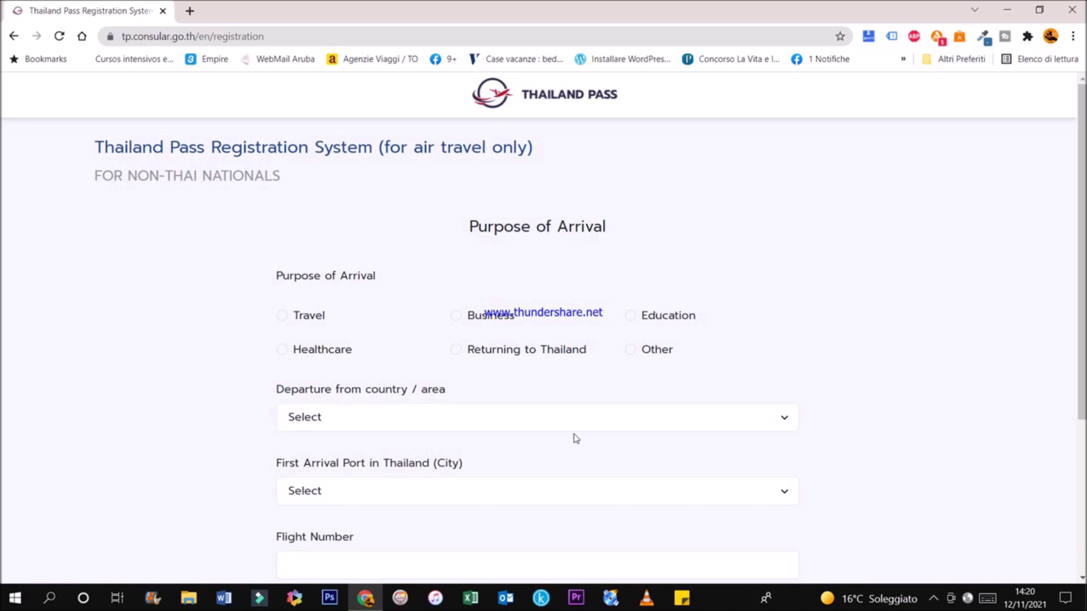
# Step: Set the purpose of arrival to Travel in the registration form
pyautogui.scroll(-1, 576, 439)
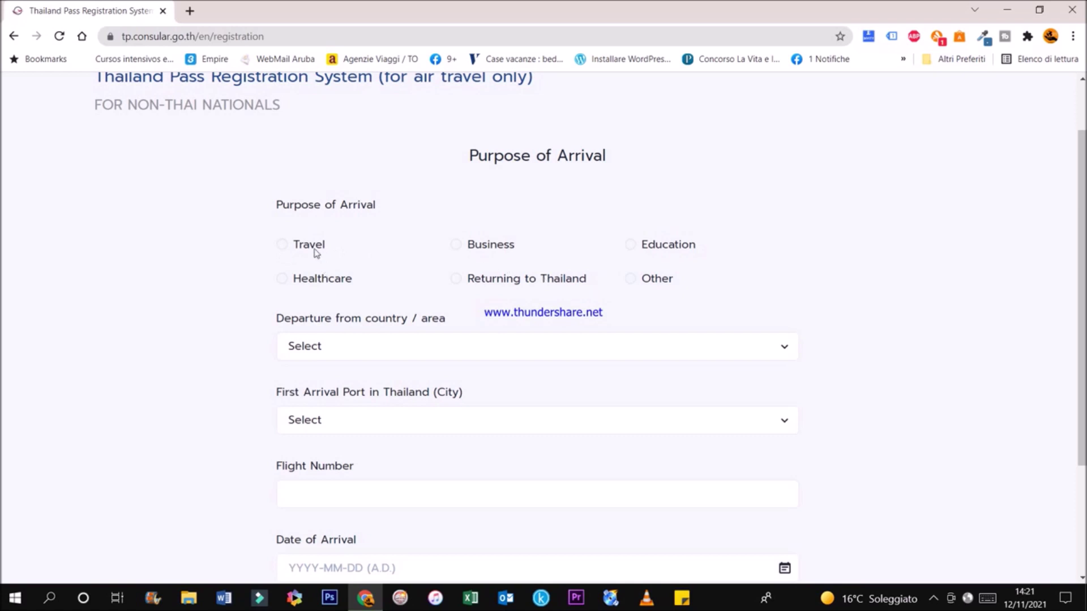
pyautogui.scroll(-1, 614, 372)
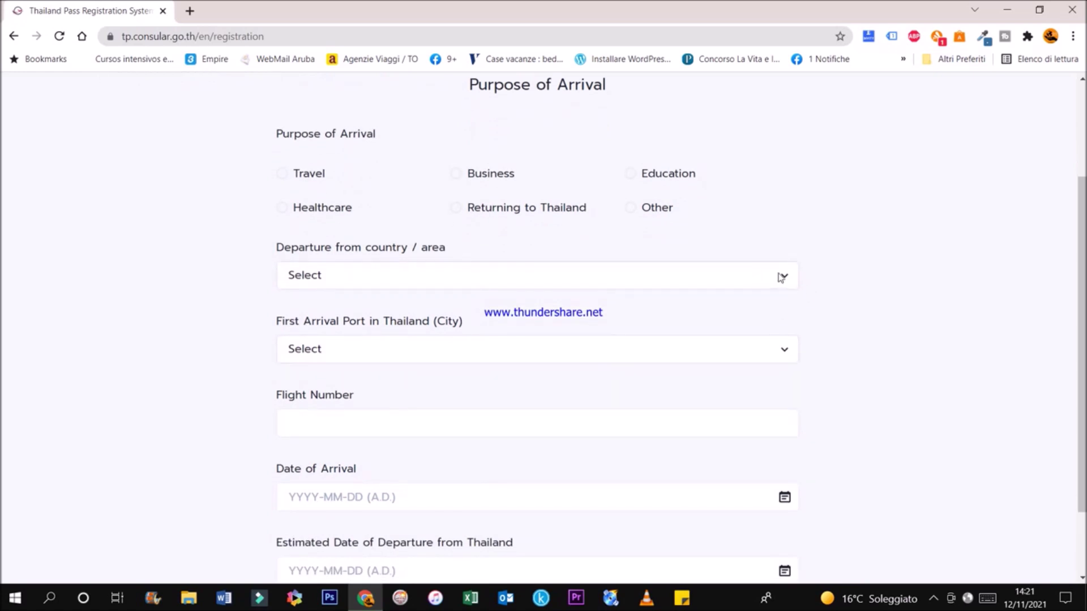
pyautogui.click(782, 278)
pyautogui.click(696, 262)
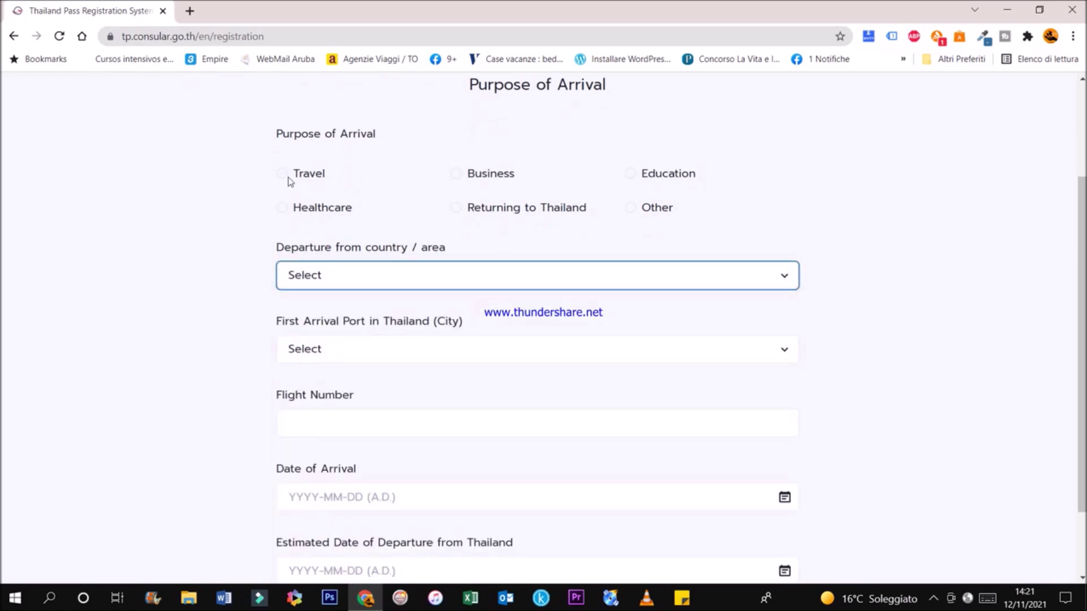
pyautogui.click(283, 175)
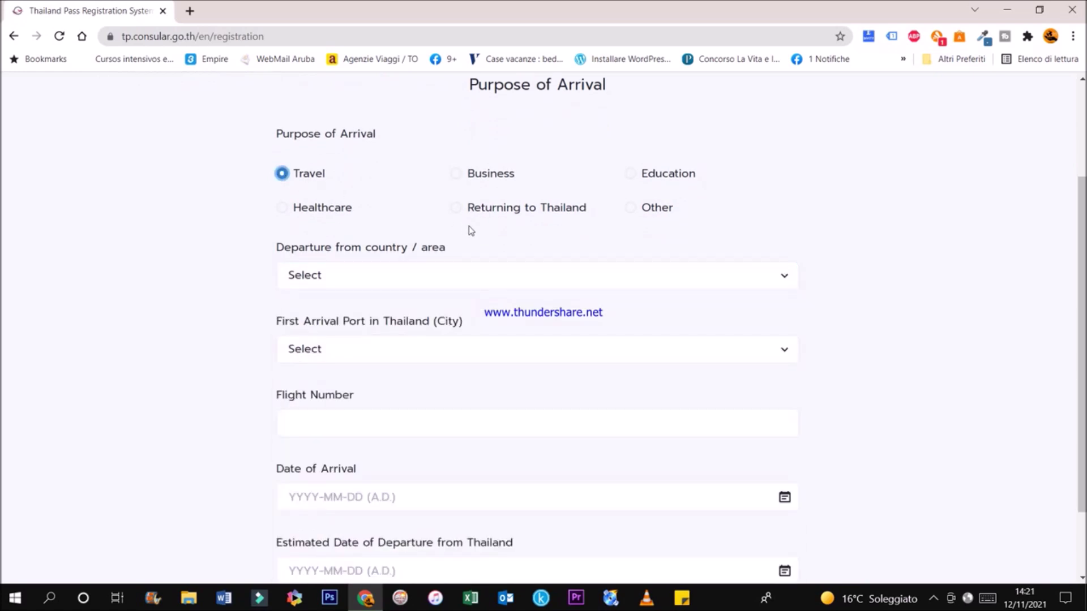
# Step: Set the departure country to Italy and the first arrival port in Thailand to Suvarnabhumi Airport (BKK)
pyautogui.click(785, 276)
pyautogui.scroll(-14, 634, 402)
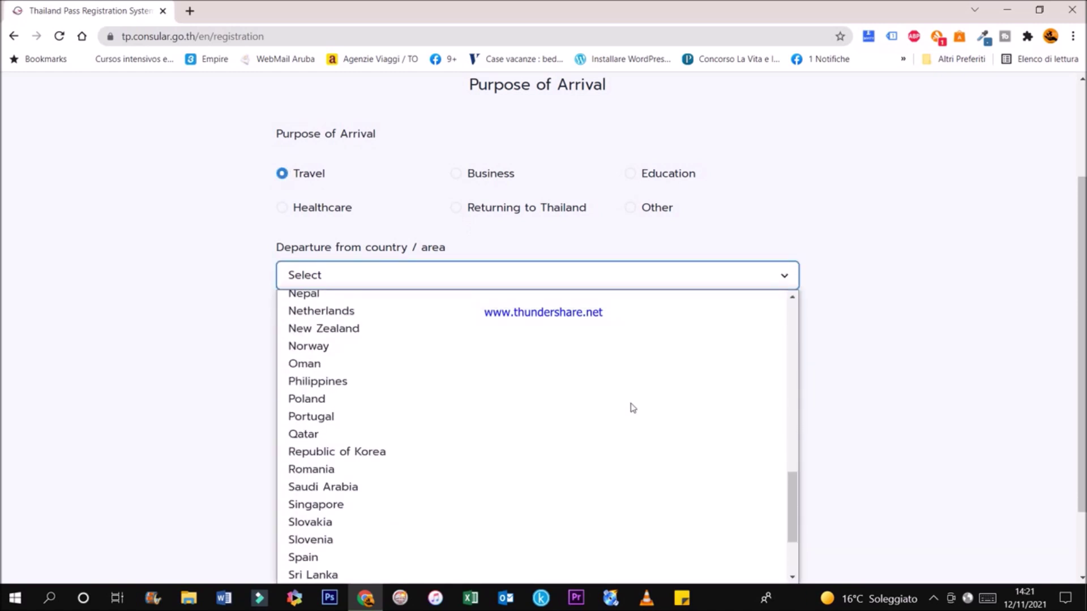
pyautogui.scroll(7, 533, 415)
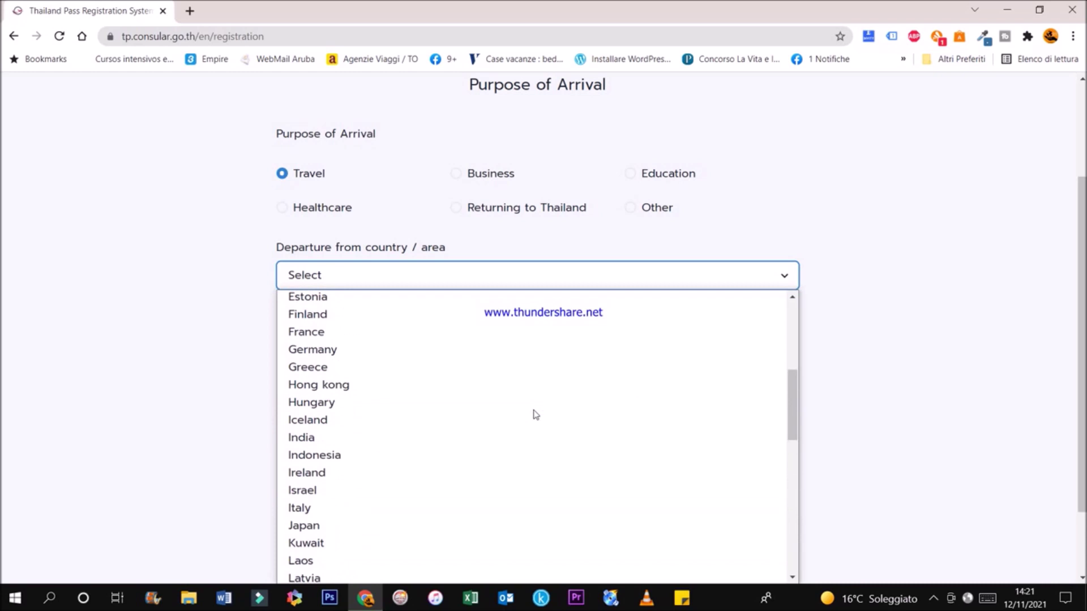
pyautogui.click(407, 515)
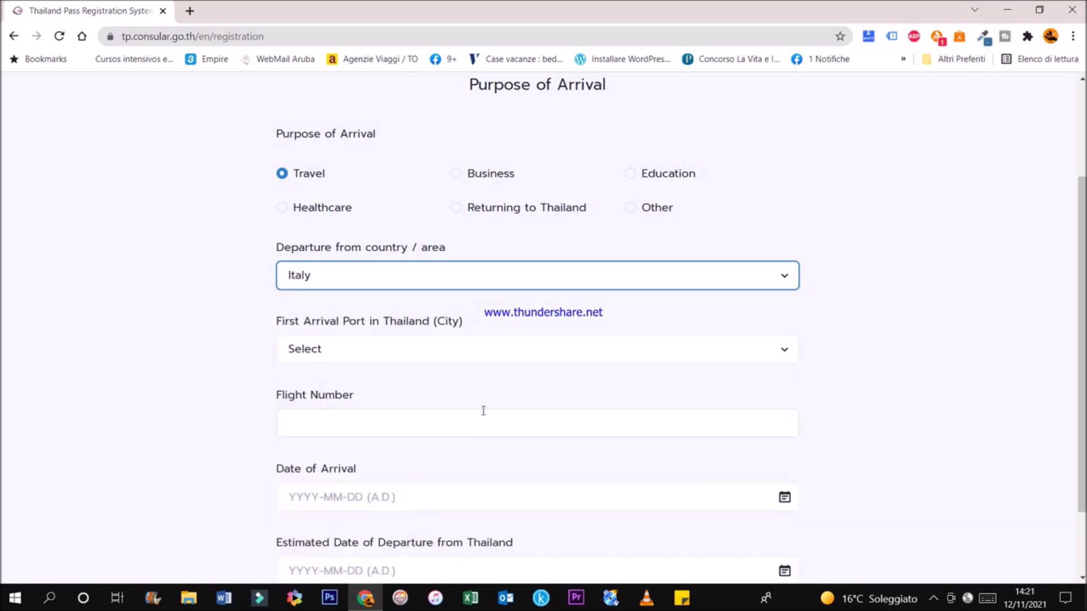
pyautogui.click(784, 357)
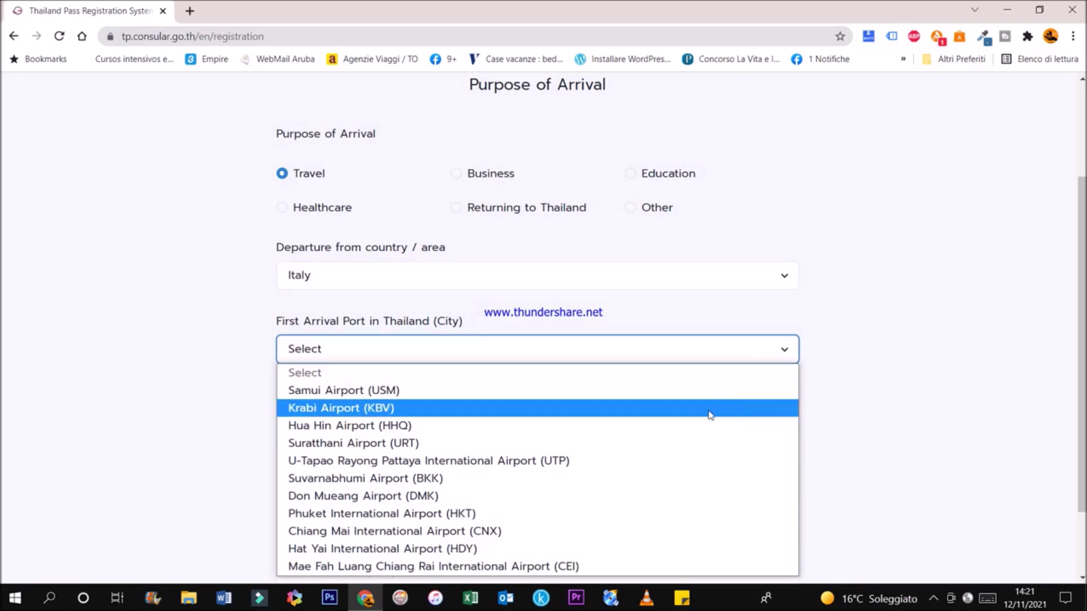
pyautogui.click(631, 480)
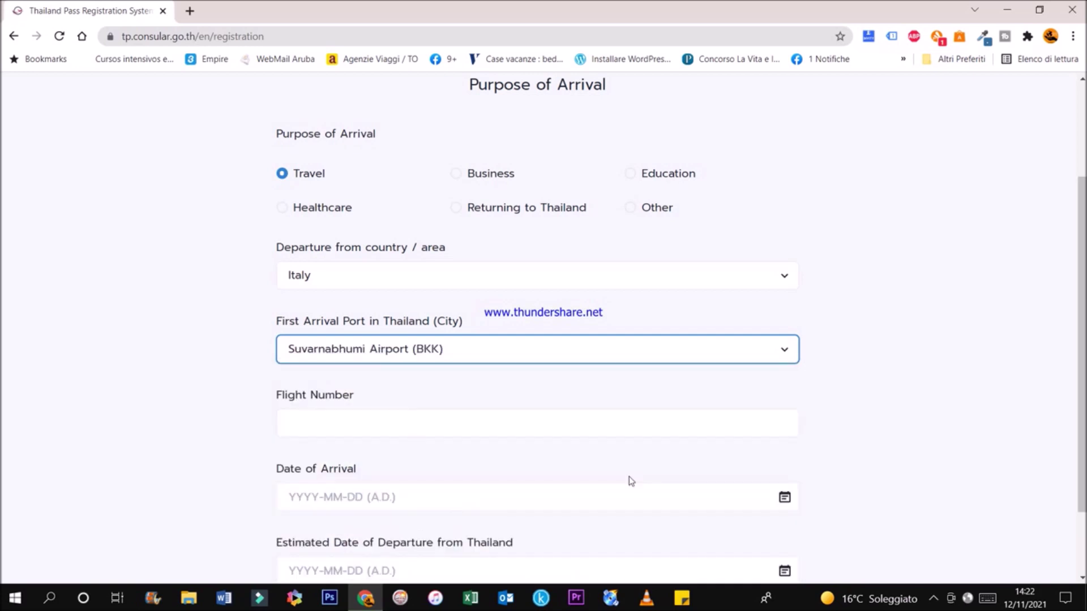
# Step: Set the date of arrival to 2021-11-30 and the estimated date of departure from Thailand to 2021-12-15
pyautogui.scroll(-1, 630, 480)
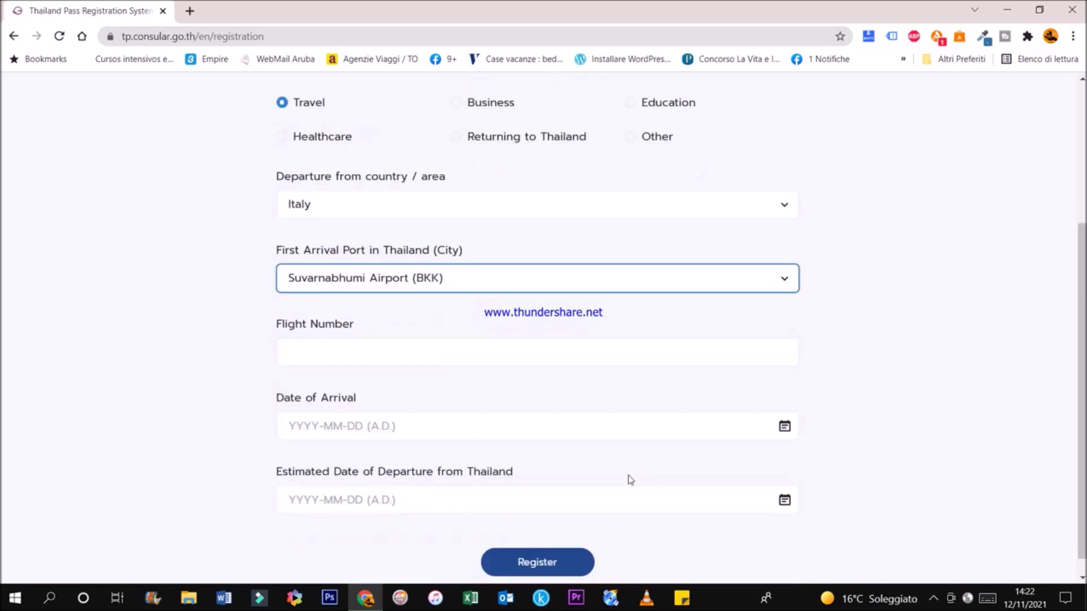
pyautogui.click(478, 360)
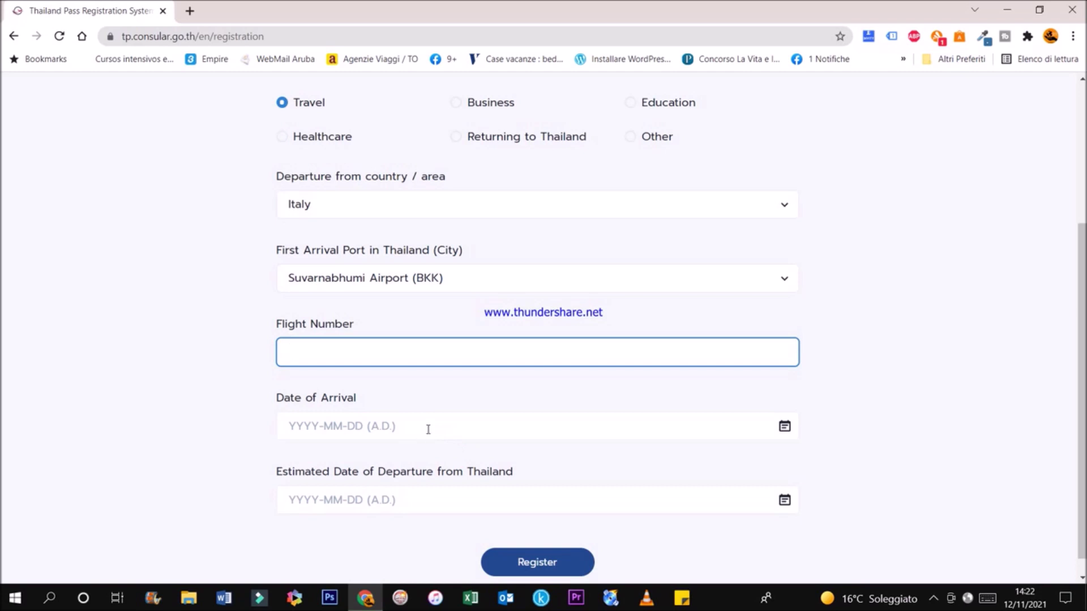
pyautogui.click(785, 428)
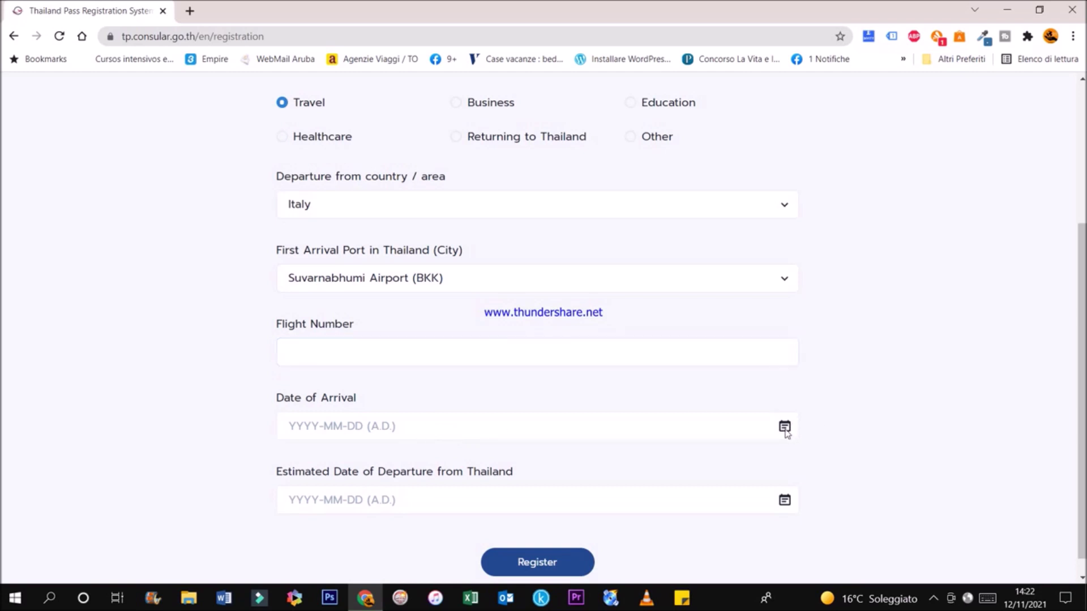
pyautogui.click(357, 431)
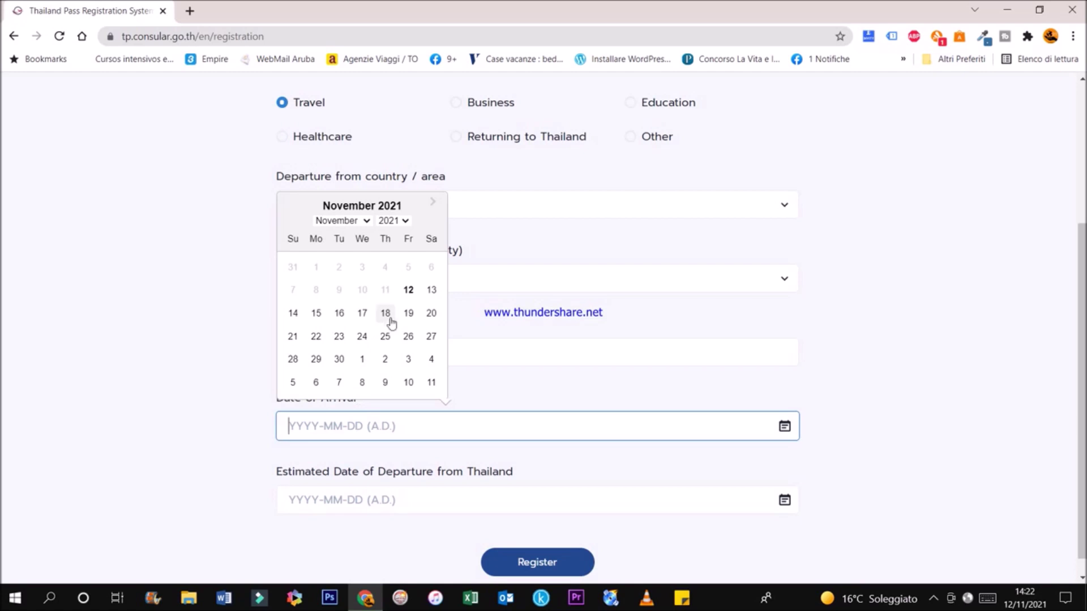
pyautogui.click(340, 362)
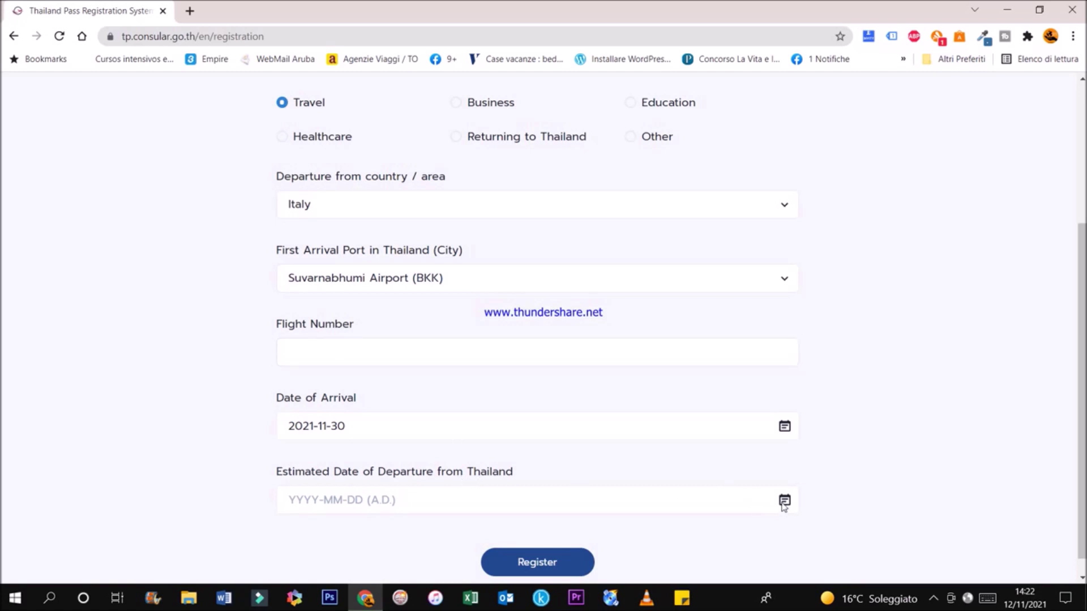
pyautogui.click(455, 505)
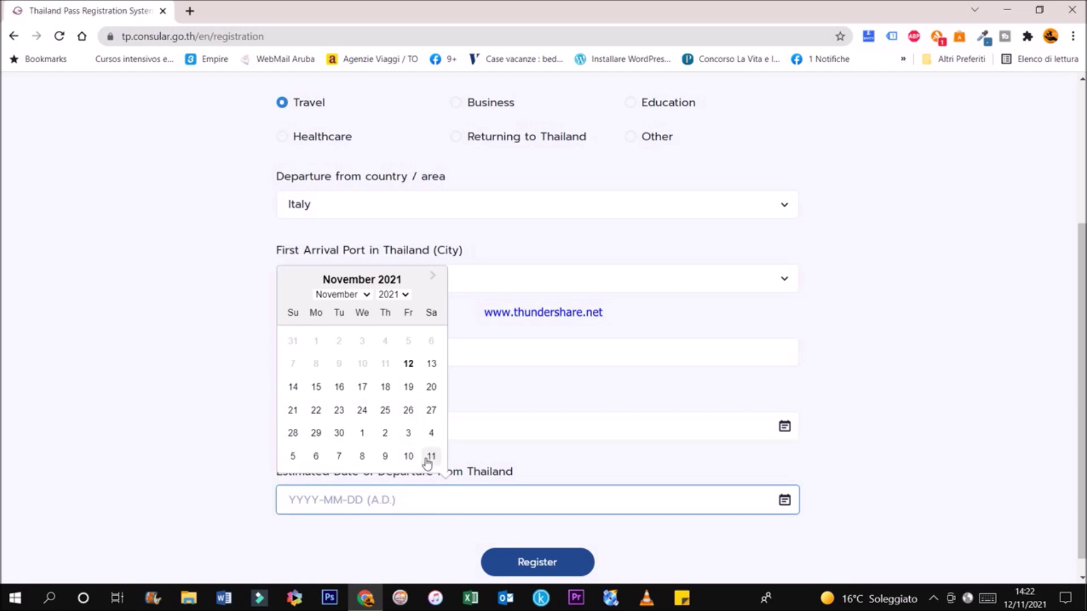
pyautogui.click(433, 276)
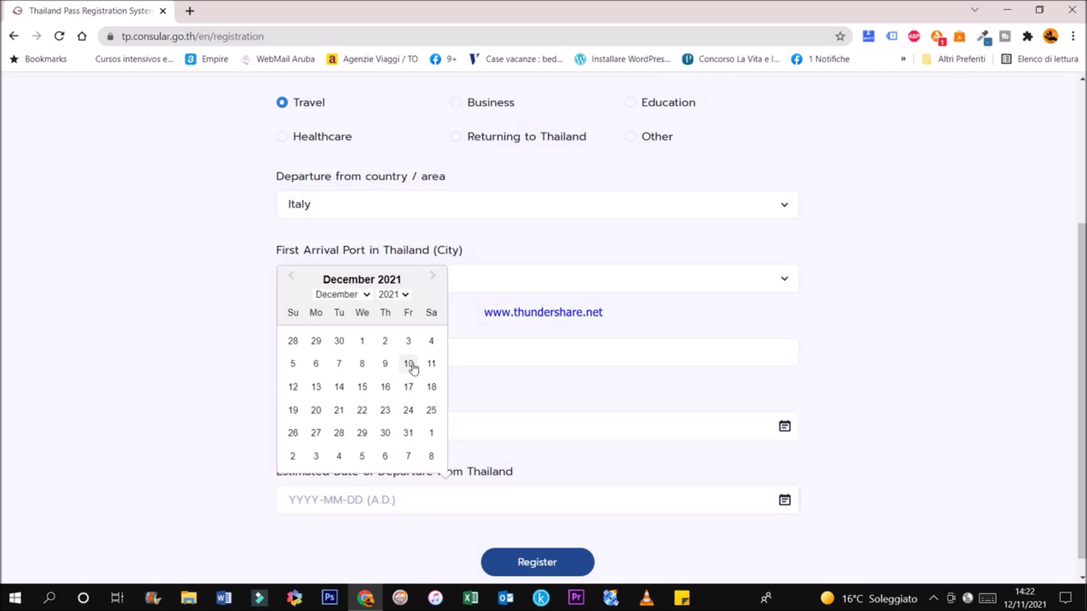
pyautogui.click(362, 388)
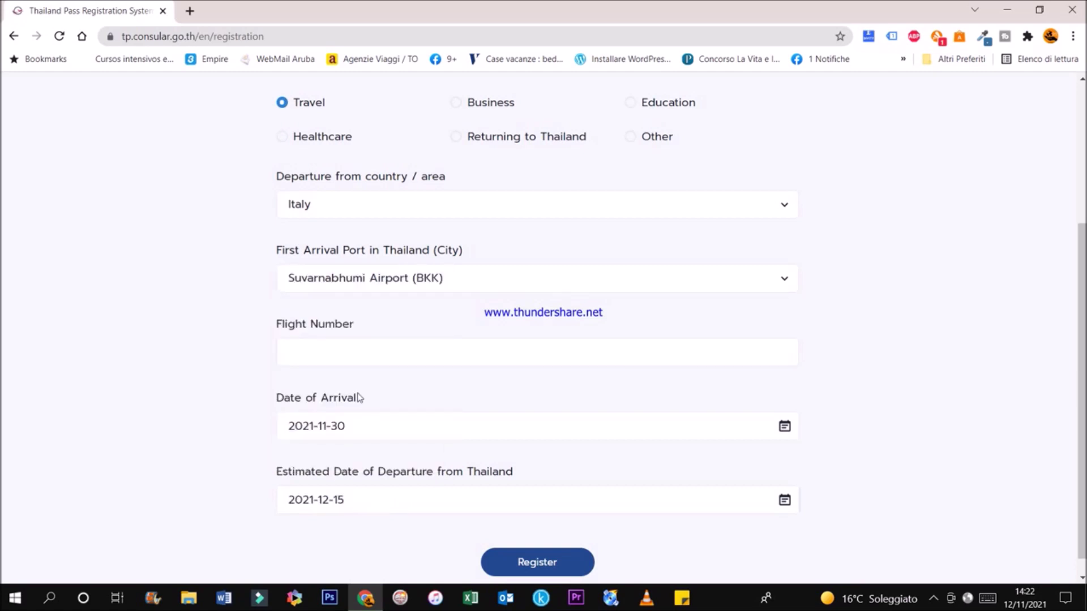
# Step: Enter EK235 as the flight number and register the arrival details, confirming the personal data consent declaration
pyautogui.click(370, 359)
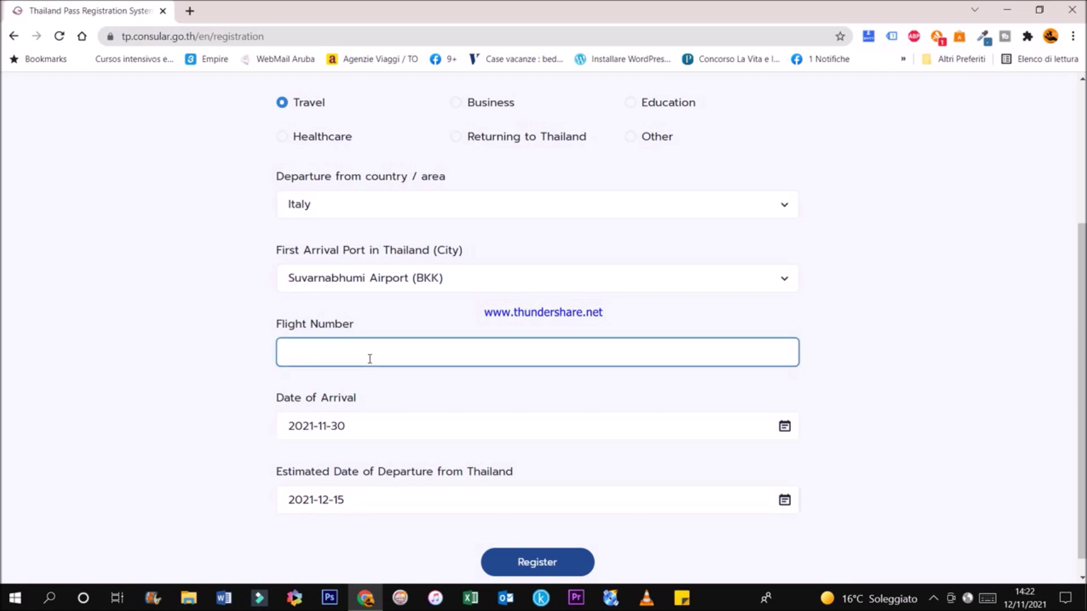
pyautogui.write('EK235')
pyautogui.scroll(-1, 372, 359)
pyautogui.click(504, 547)
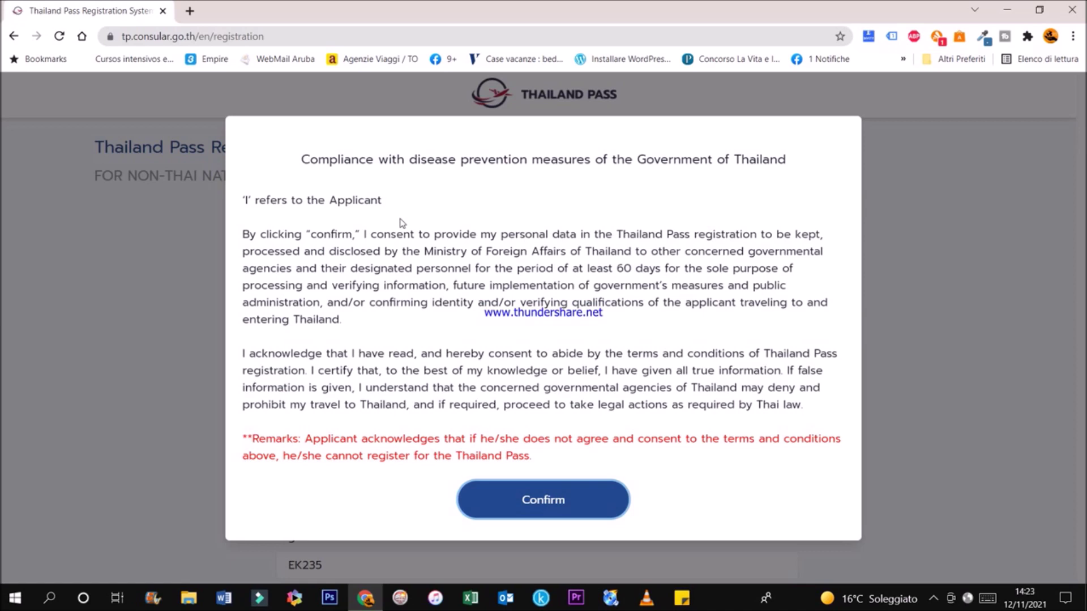
pyautogui.click(524, 508)
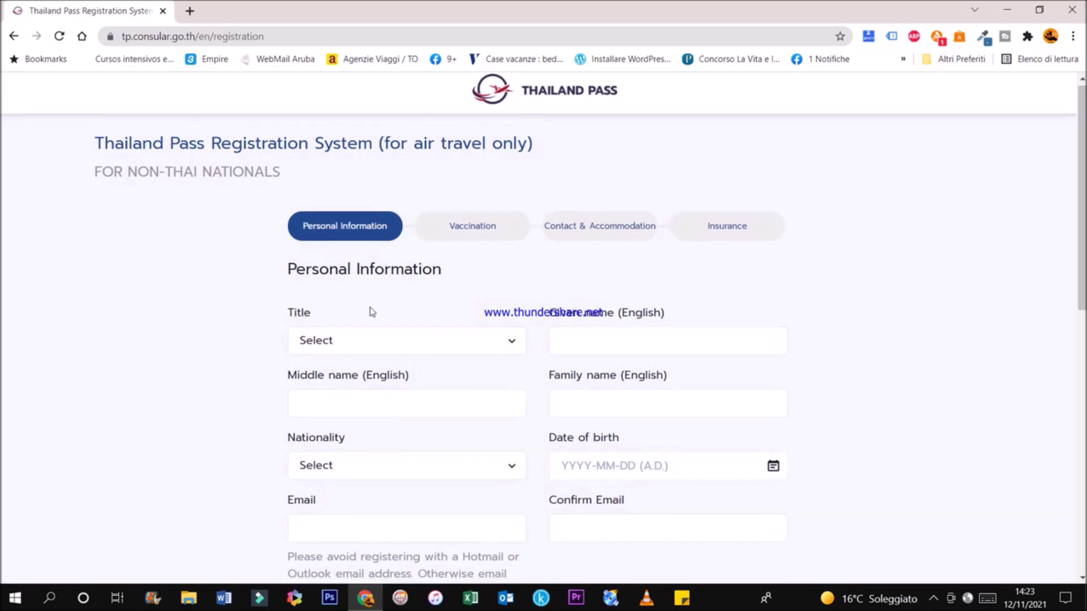
# Step: Examine the available titles and the given, middle and family name fields in the Personal Information section
pyautogui.scroll(-1, 370, 311)
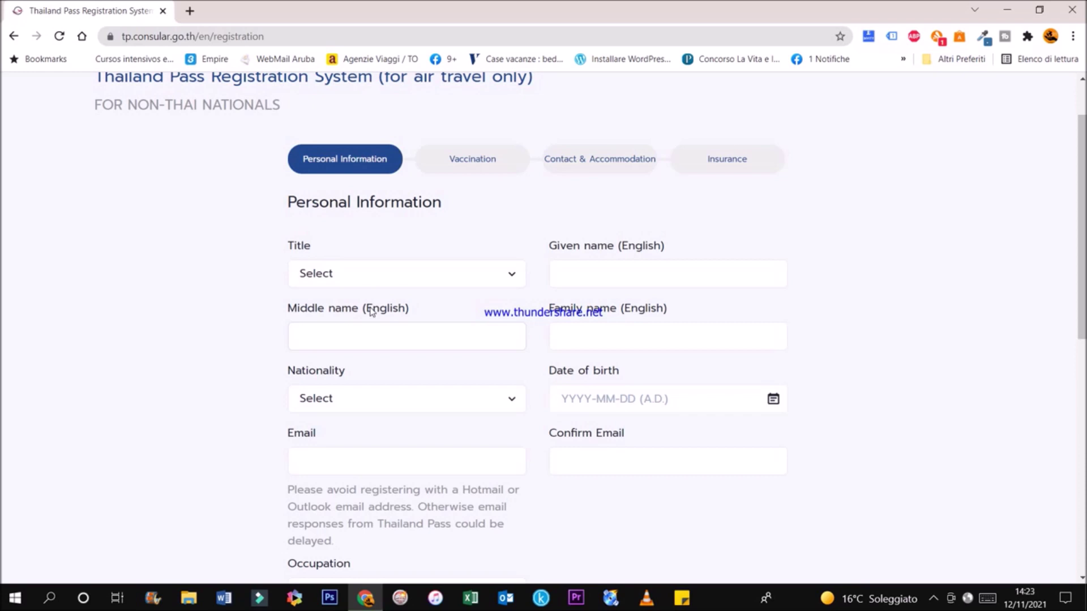
pyautogui.click(511, 280)
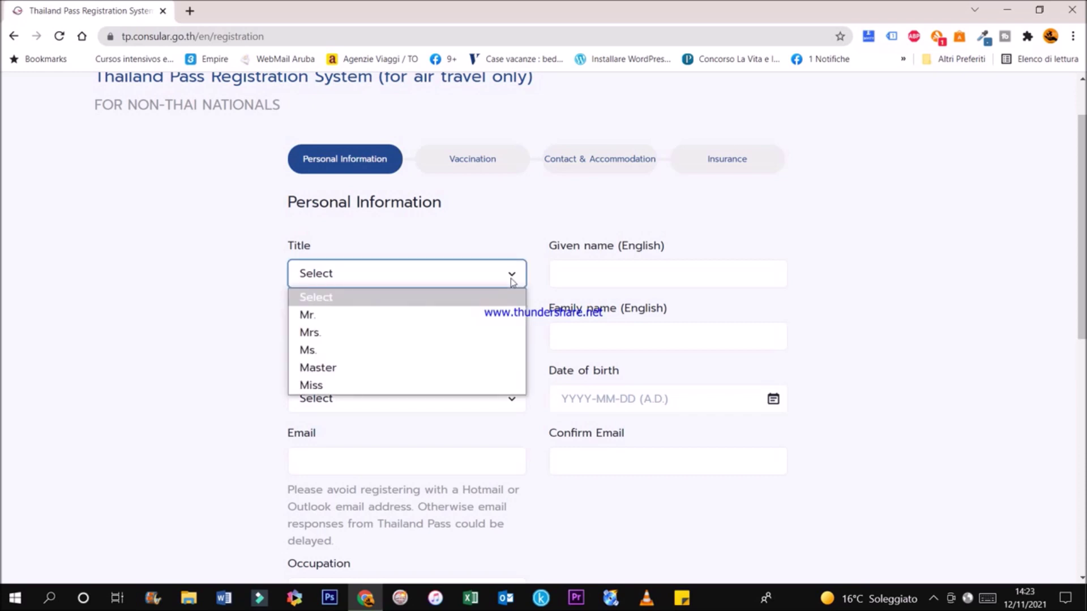
pyautogui.click(514, 282)
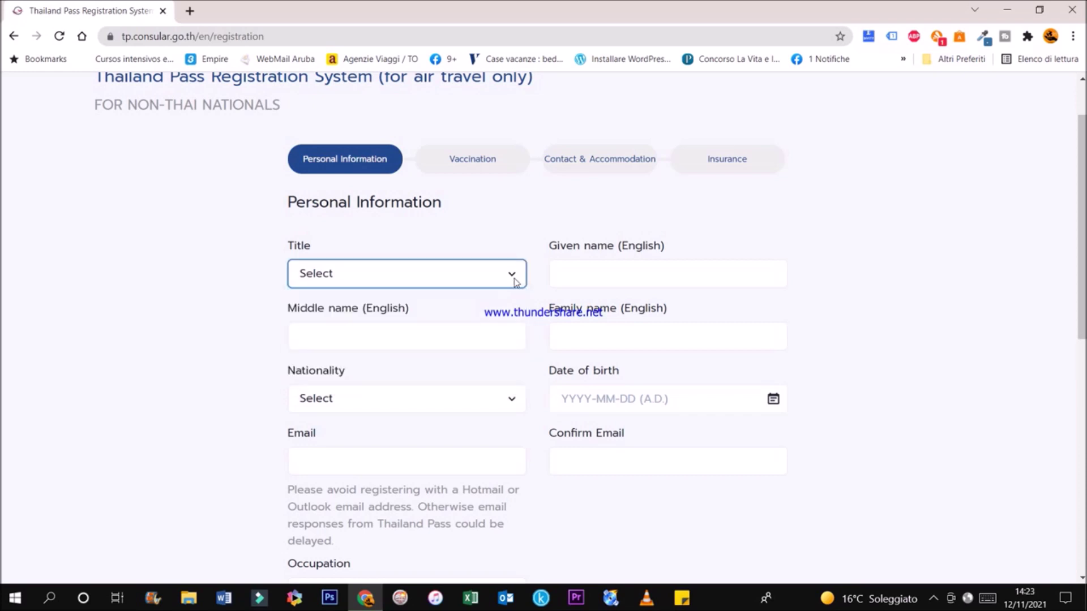
pyautogui.click(595, 276)
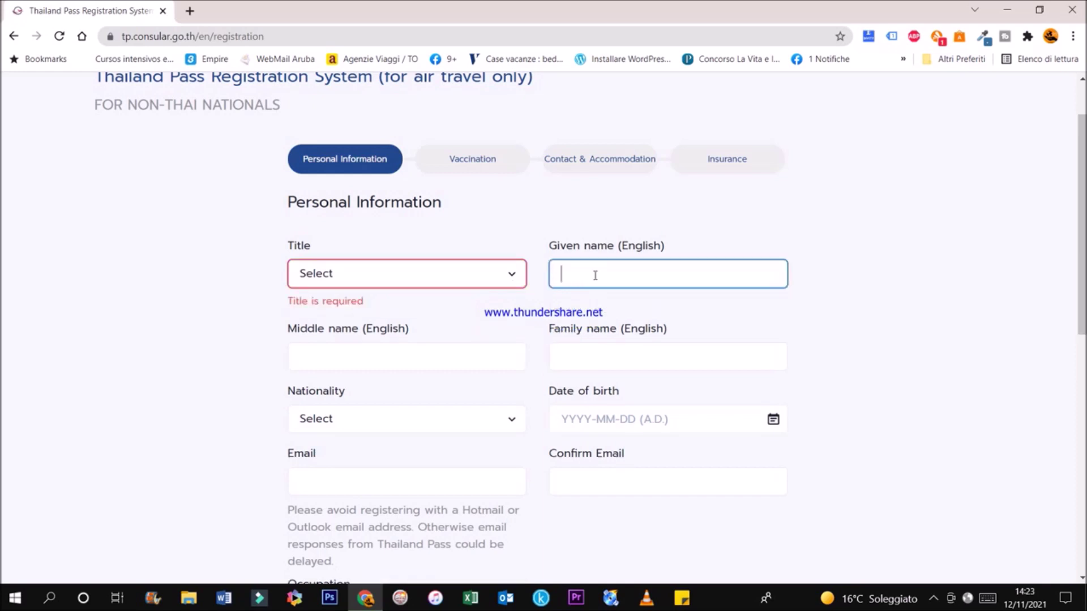
pyautogui.click(369, 353)
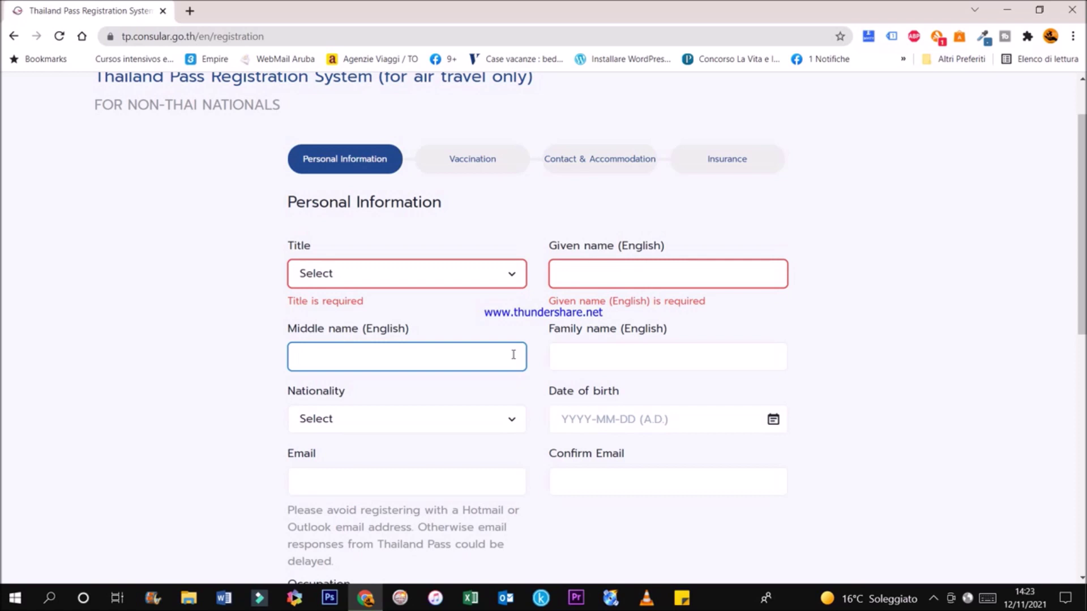
pyautogui.click(700, 362)
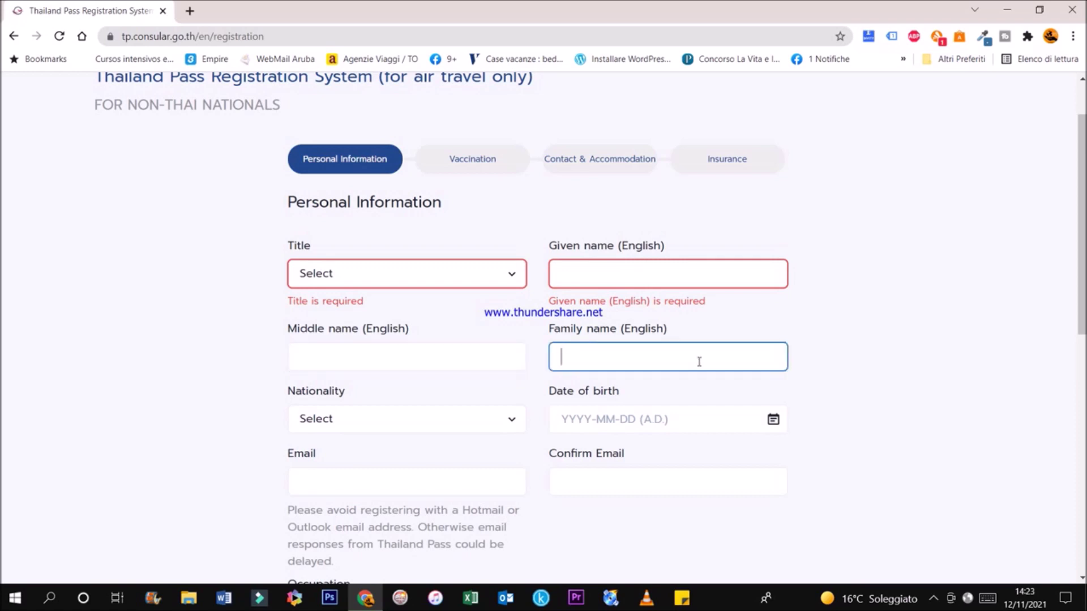
# Step: Examine the nationality options and the date of birth, email and occupation fields of the Personal Information section
pyautogui.scroll(-1, 700, 362)
pyautogui.click(512, 349)
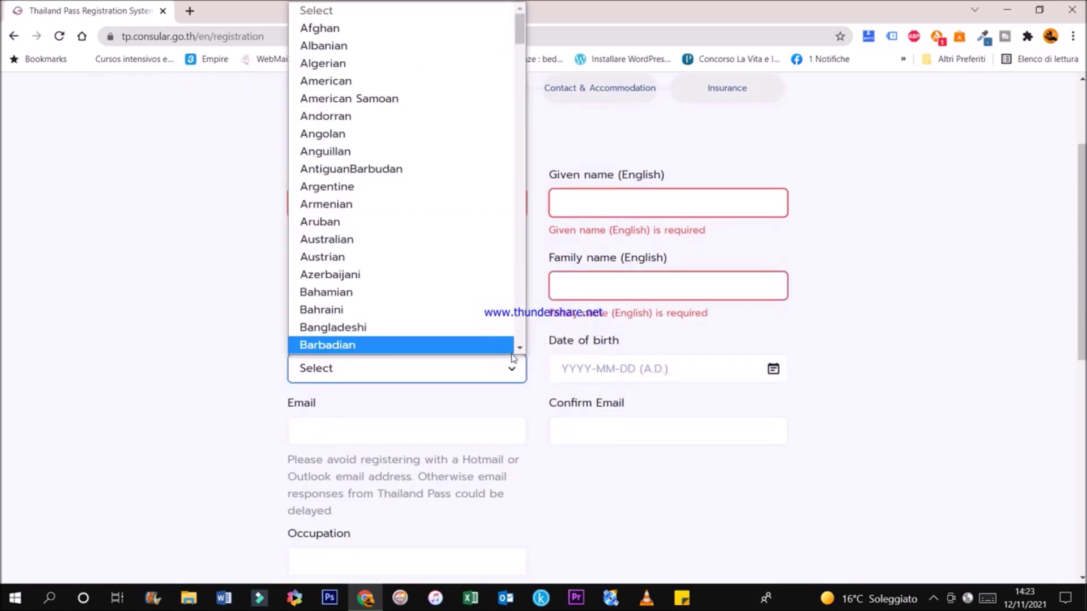
pyautogui.scroll(-3, 372, 170)
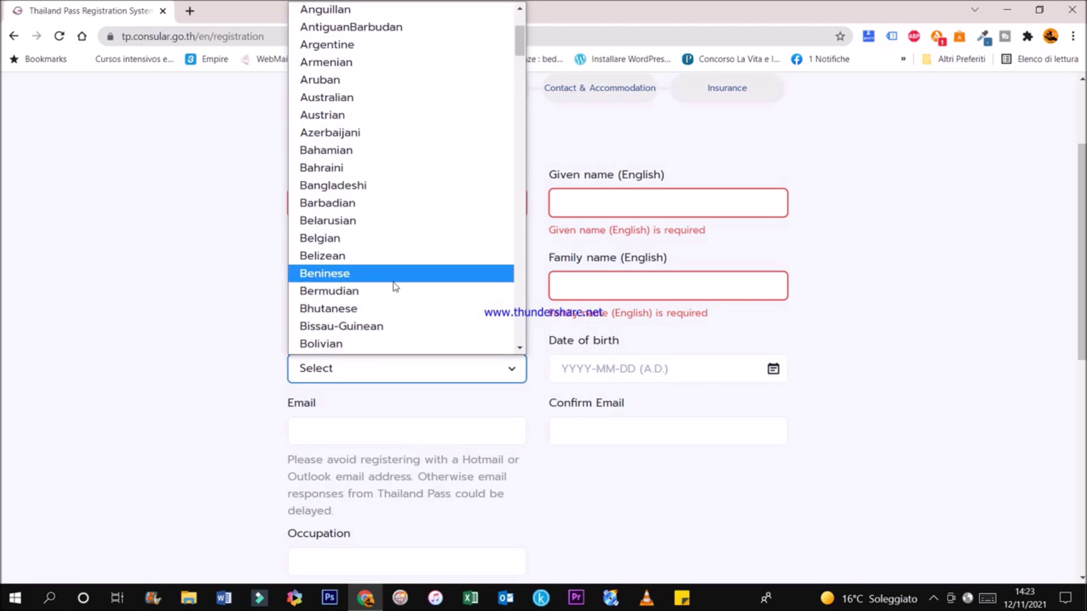
pyautogui.click(166, 349)
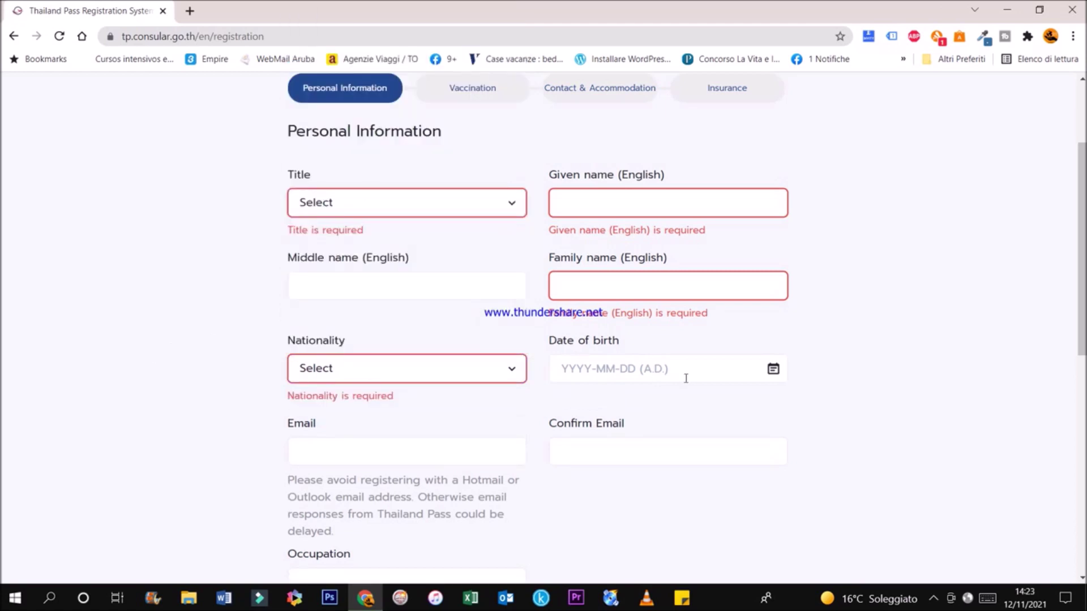
pyautogui.scroll(-1, 685, 378)
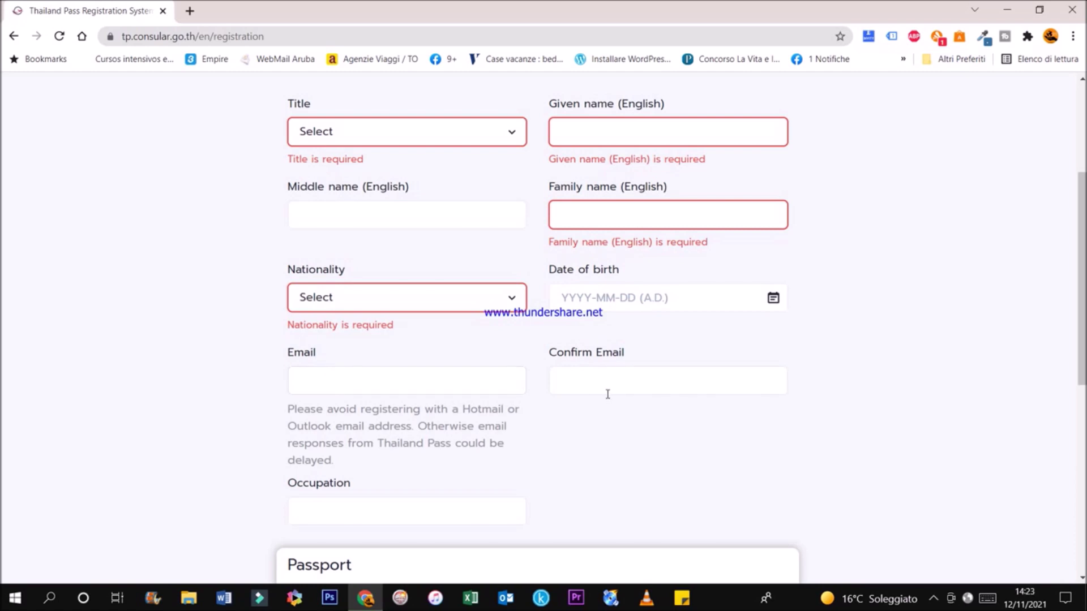
pyautogui.scroll(-4, 612, 384)
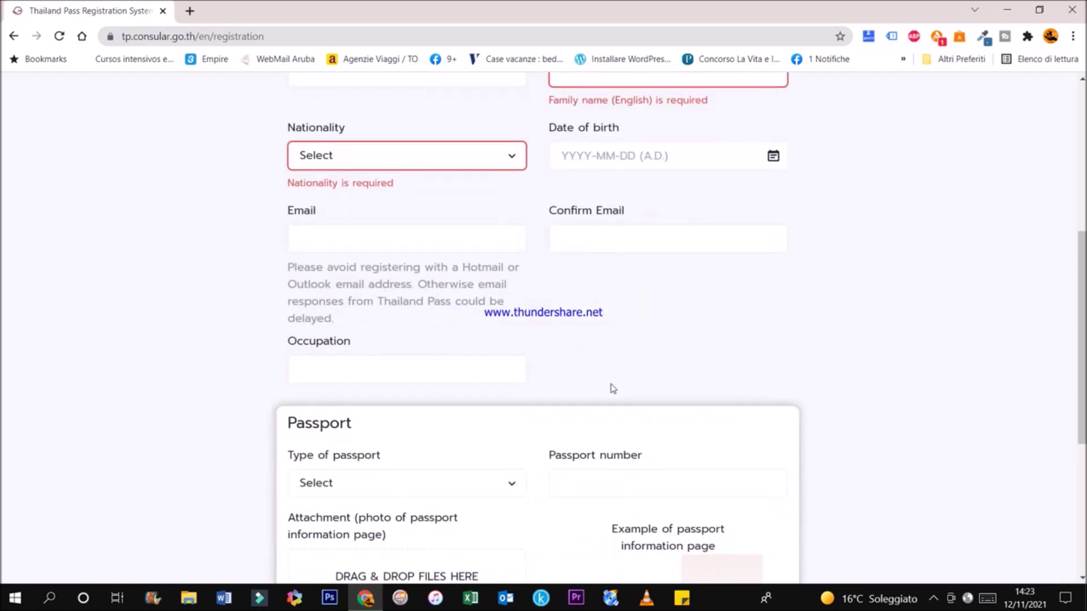
pyautogui.scroll(-1, 612, 389)
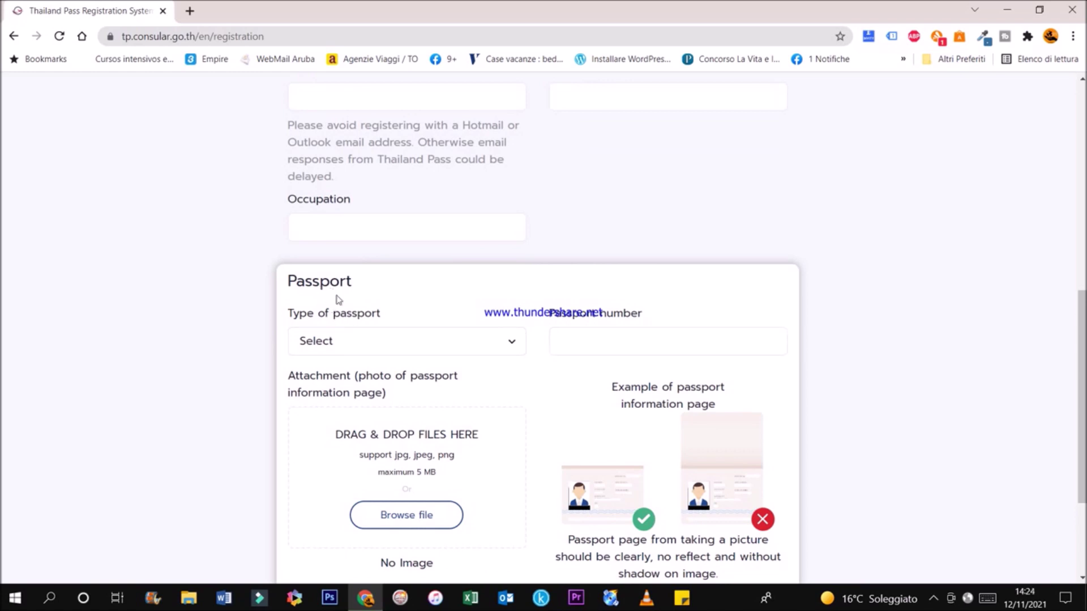
# Step: Examine the passport type options, passport number field, passport photo requirements and dependent children section
pyautogui.click(511, 343)
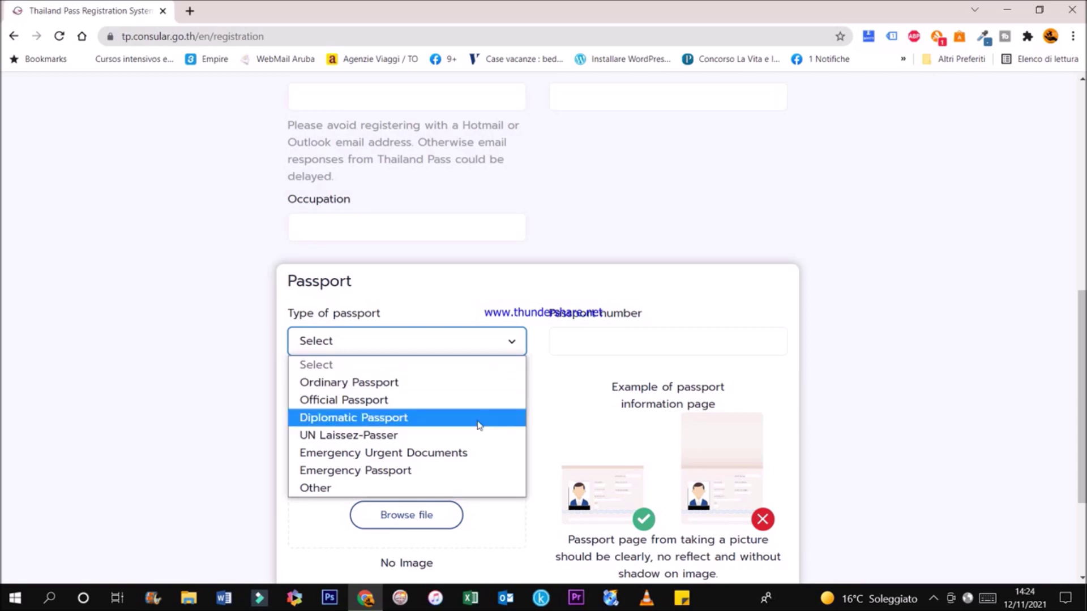
pyautogui.click(490, 289)
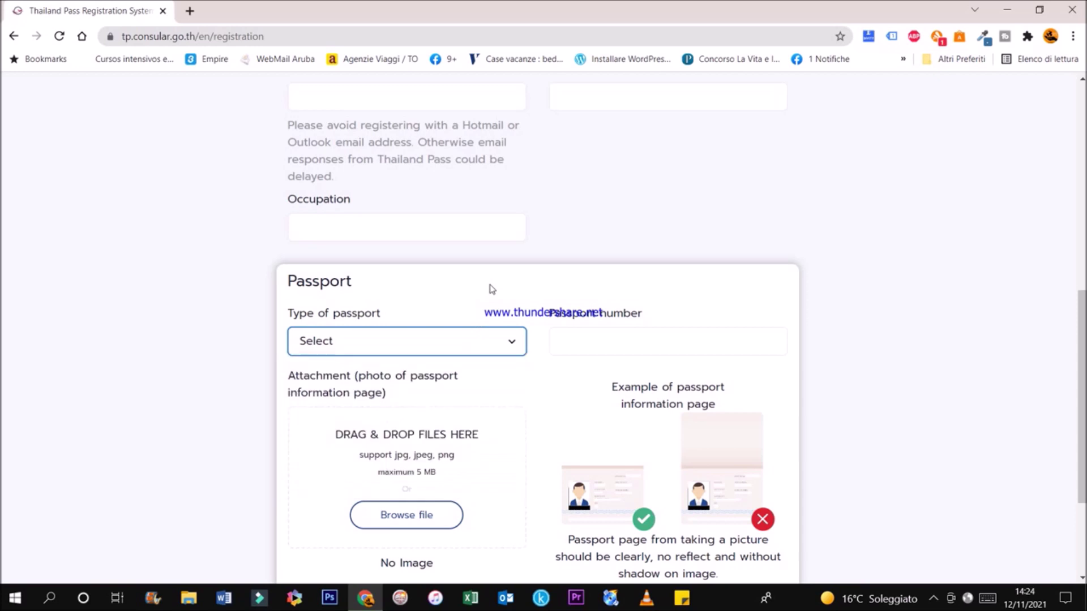
pyautogui.click(608, 337)
pyautogui.scroll(-3, 610, 337)
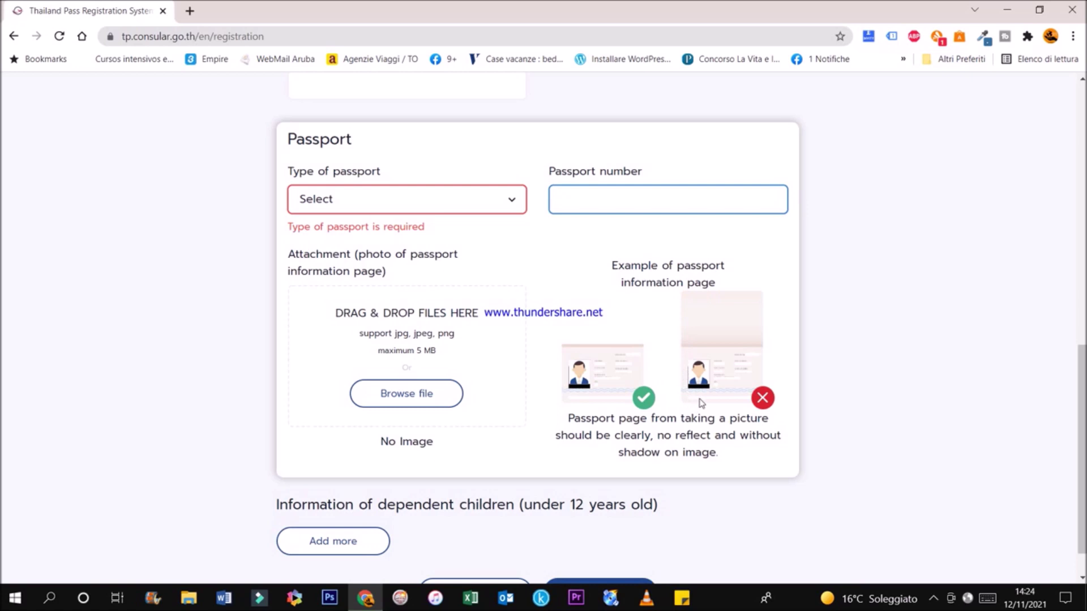
pyautogui.scroll(-1, 730, 389)
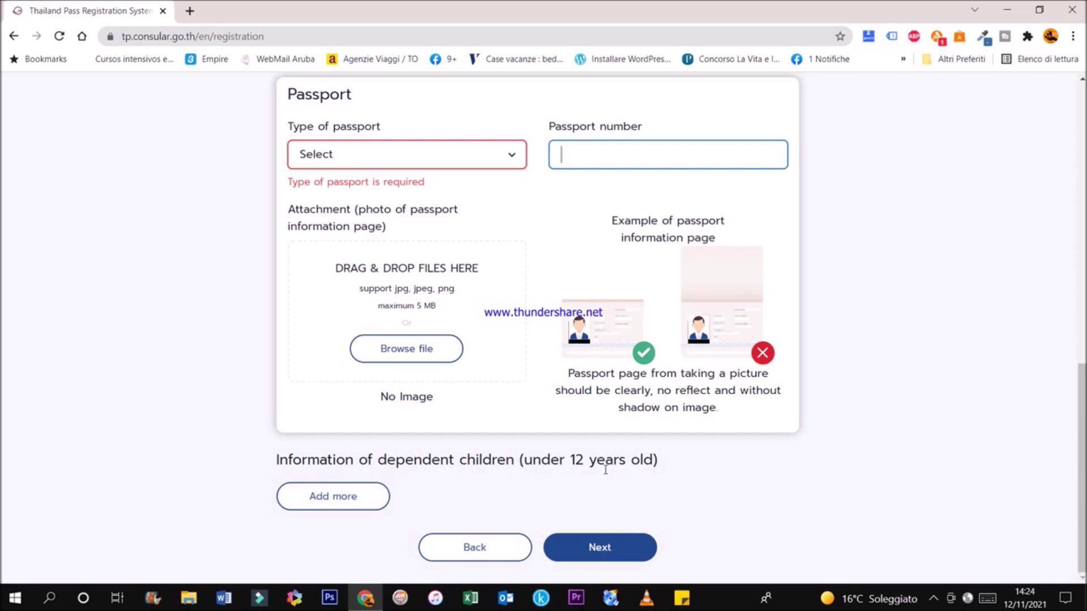
pyautogui.scroll(1, 606, 469)
pyautogui.scroll(-1, 606, 469)
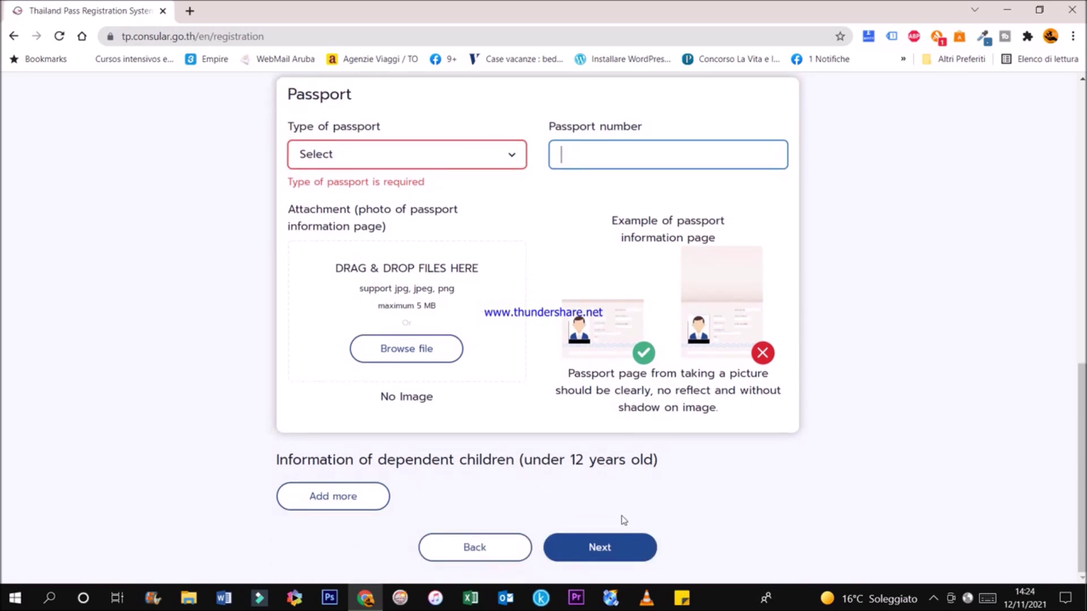
# Step: Try to continue past the blank Personal Information section and review the form from its beginning
pyautogui.click(607, 549)
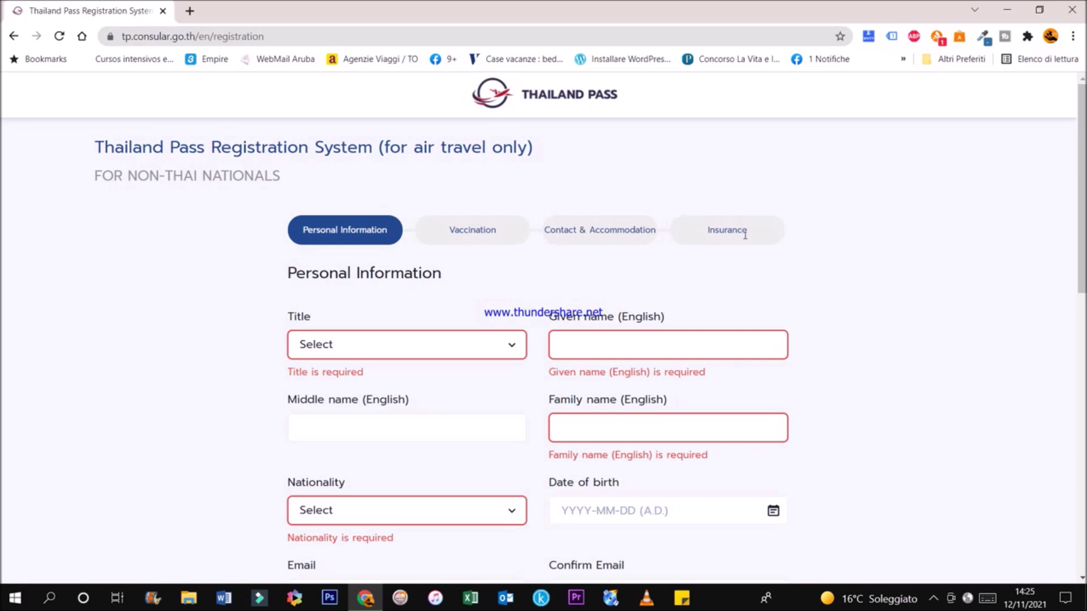
pyautogui.scroll(-1, 745, 234)
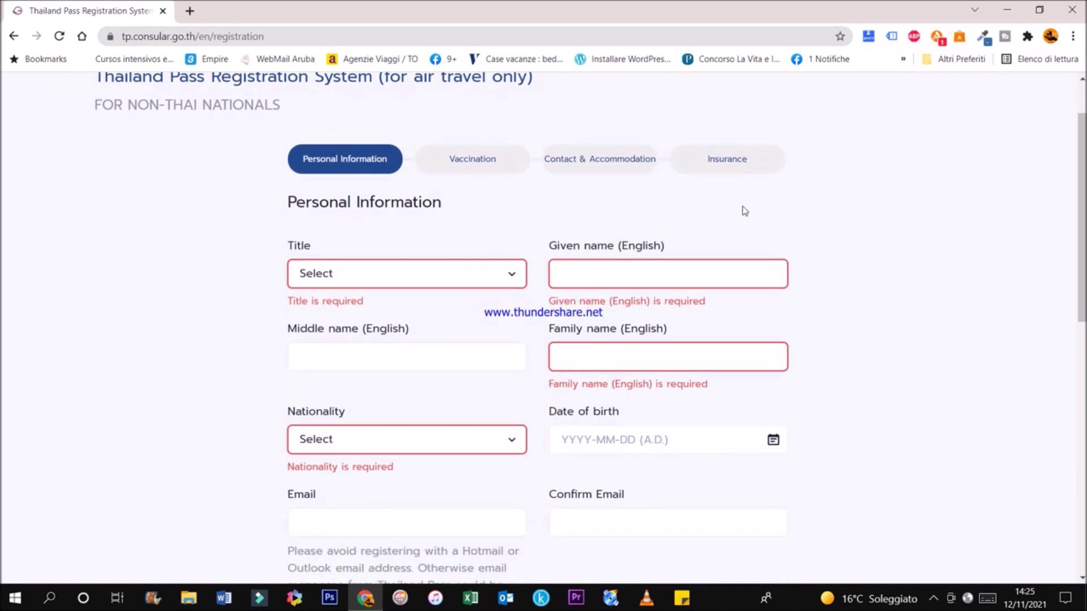
pyautogui.scroll(-2, 745, 212)
pyautogui.scroll(3, 745, 213)
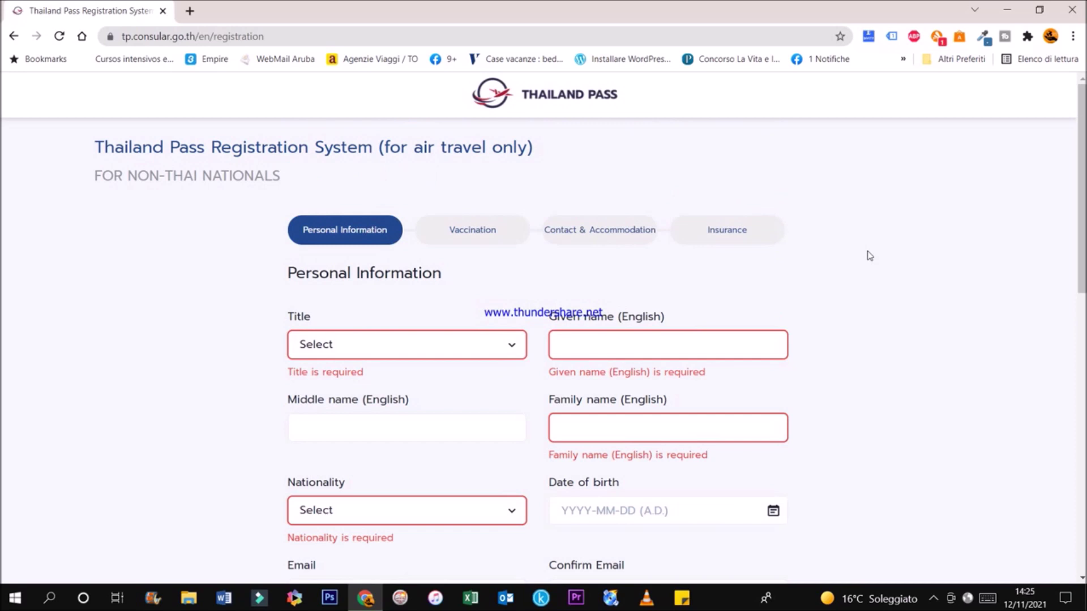